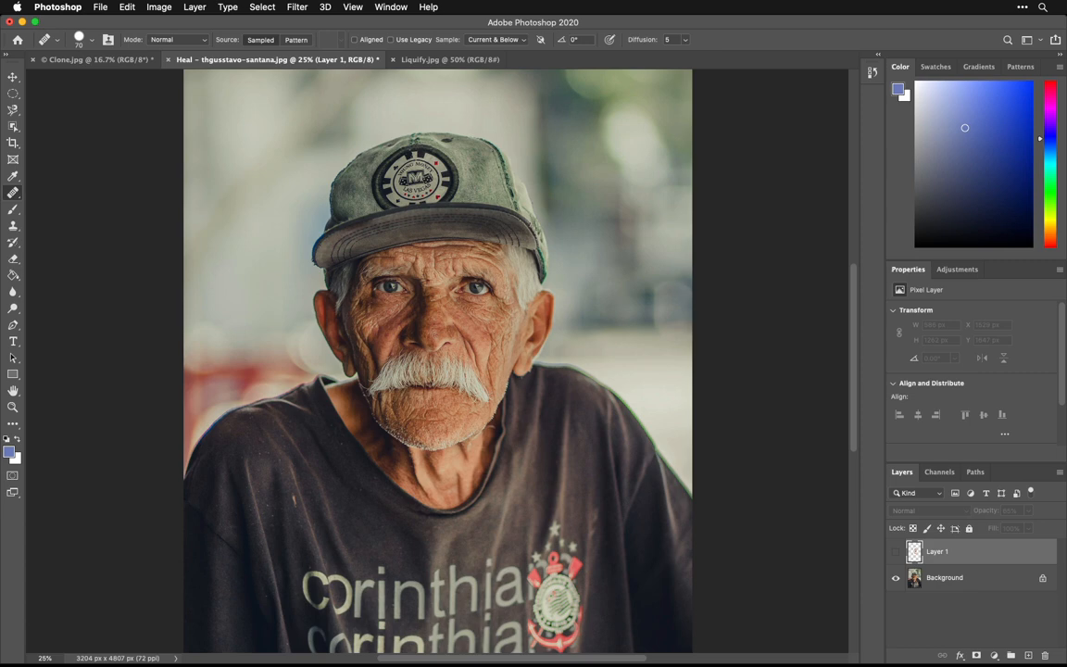
Sample the brightest blurred background areas beside the man with the Eyedropper to examine their colour.
click(13, 176)
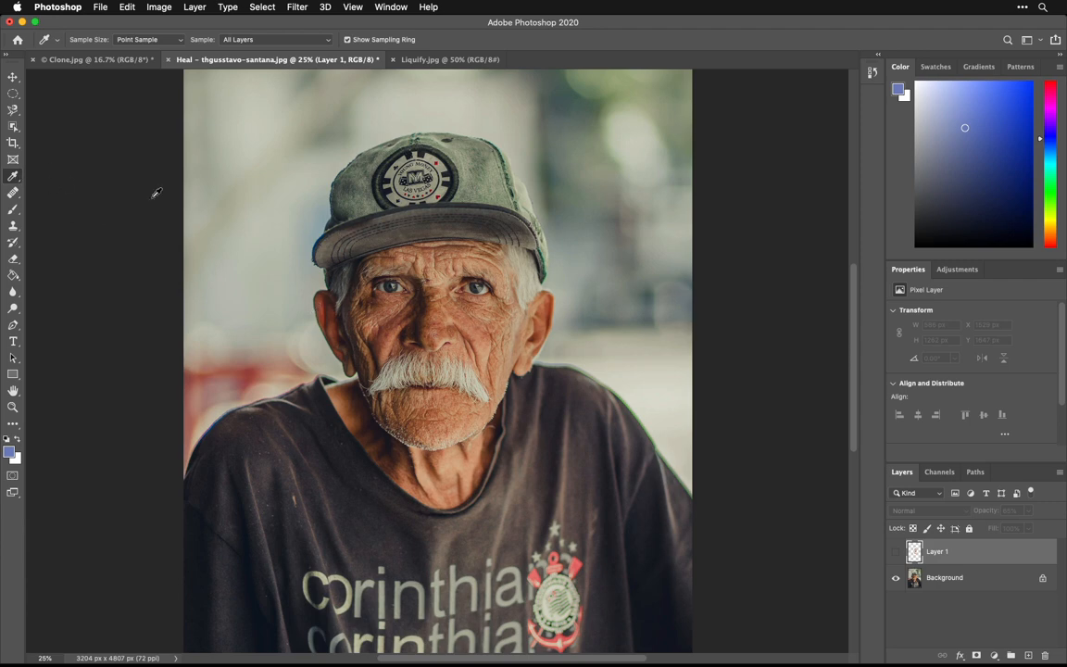
click(639, 140)
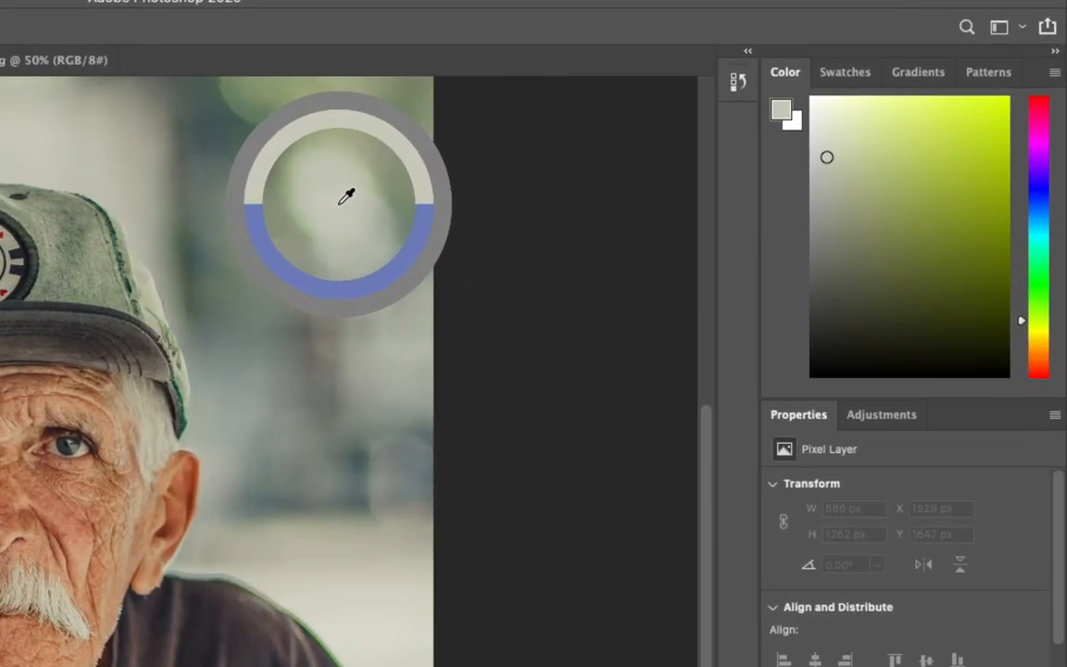
drag(347, 201, 300, 569)
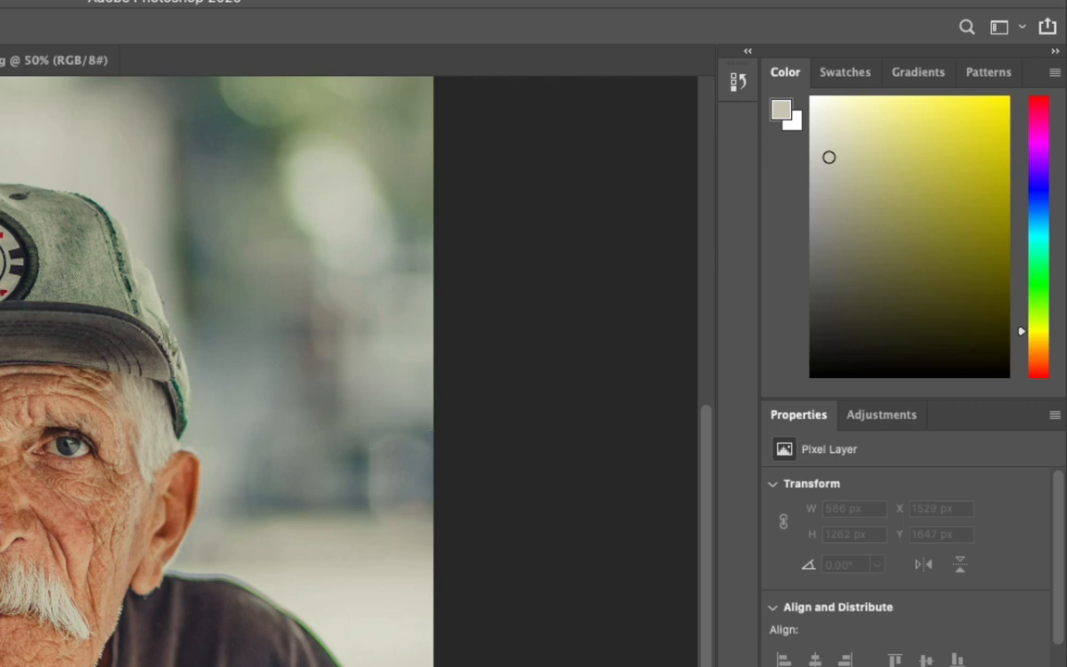
Try a Levels adjustment layer with the black input at 11 and the white input at 218, and delete the layer.
click(922, 644)
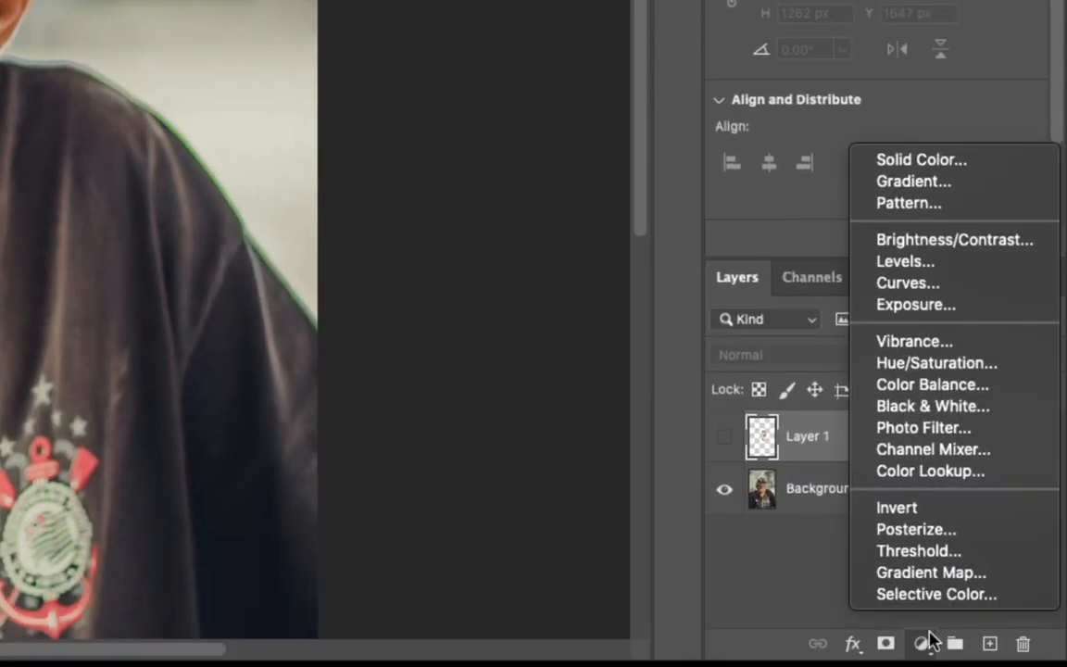
click(937, 268)
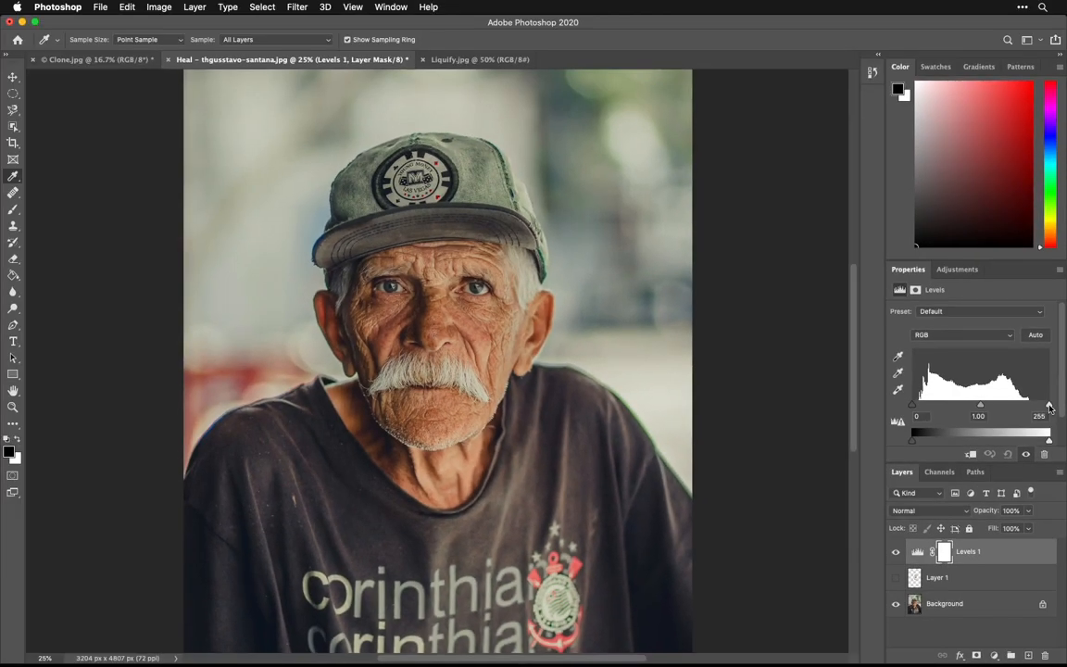
drag(1049, 407, 1027, 406)
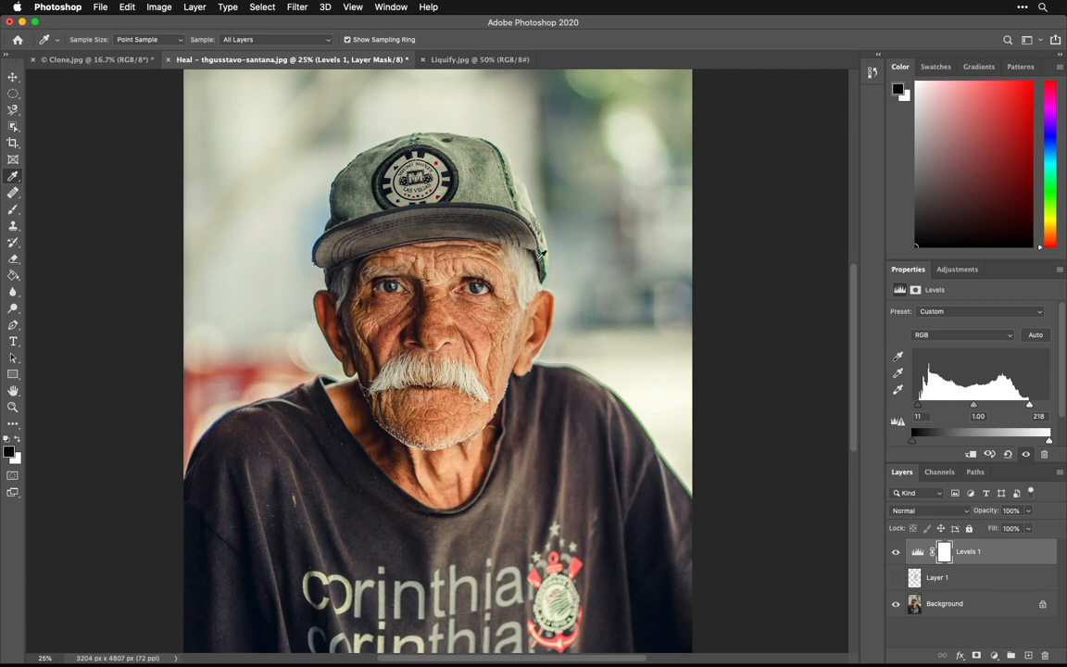
drag(920, 408, 889, 402)
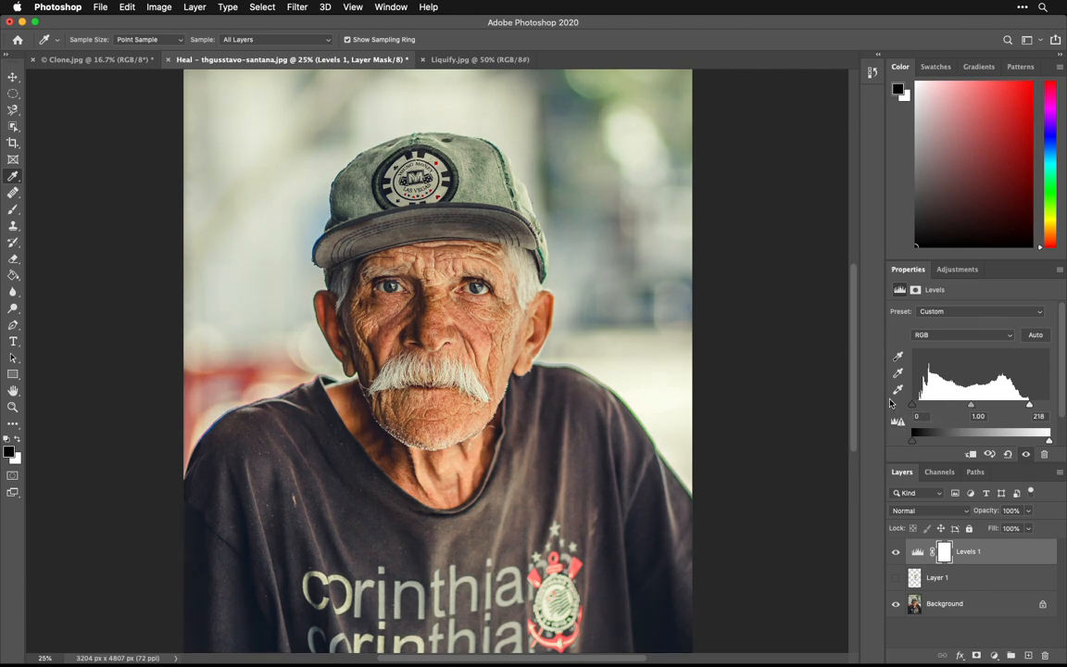
mouse_move(1030, 408)
mouse_down()
mouse_move(1063, 404)
mouse_move(1027, 405)
mouse_up()
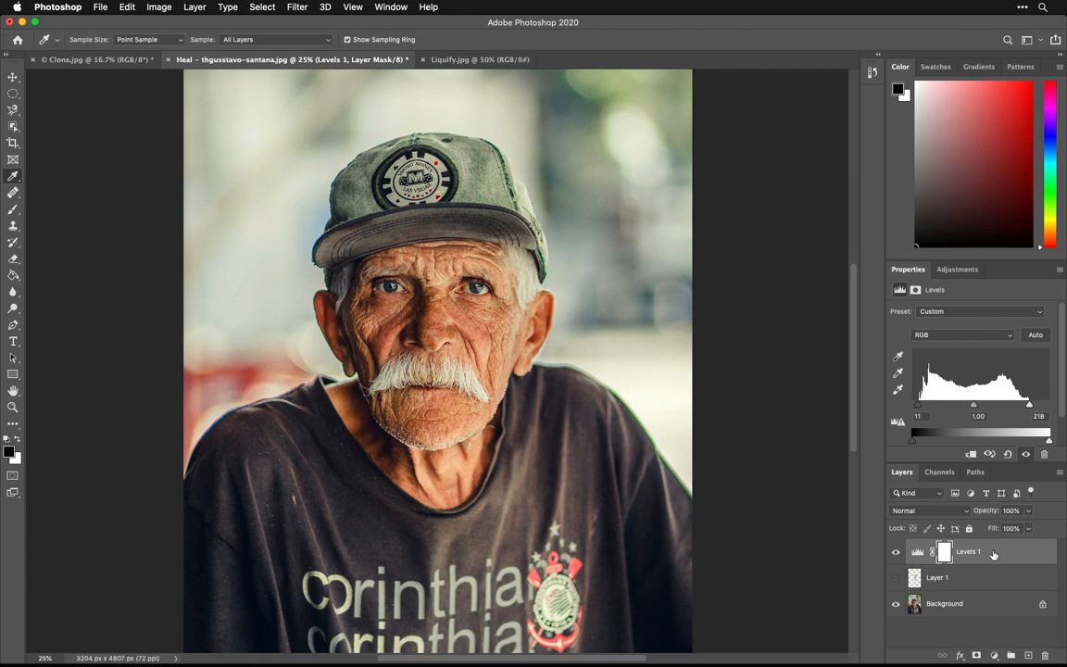
drag(1000, 555, 1044, 654)
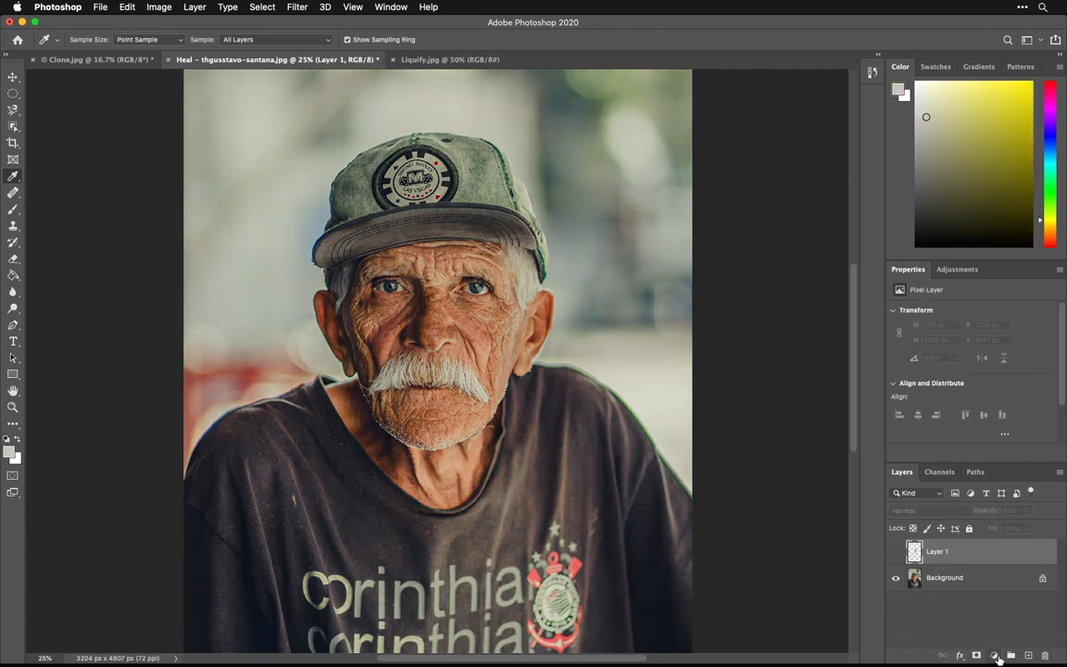
Add a Curves adjustment layer, and detach and enlarge its settings over the image so the whole graph shows.
click(994, 656)
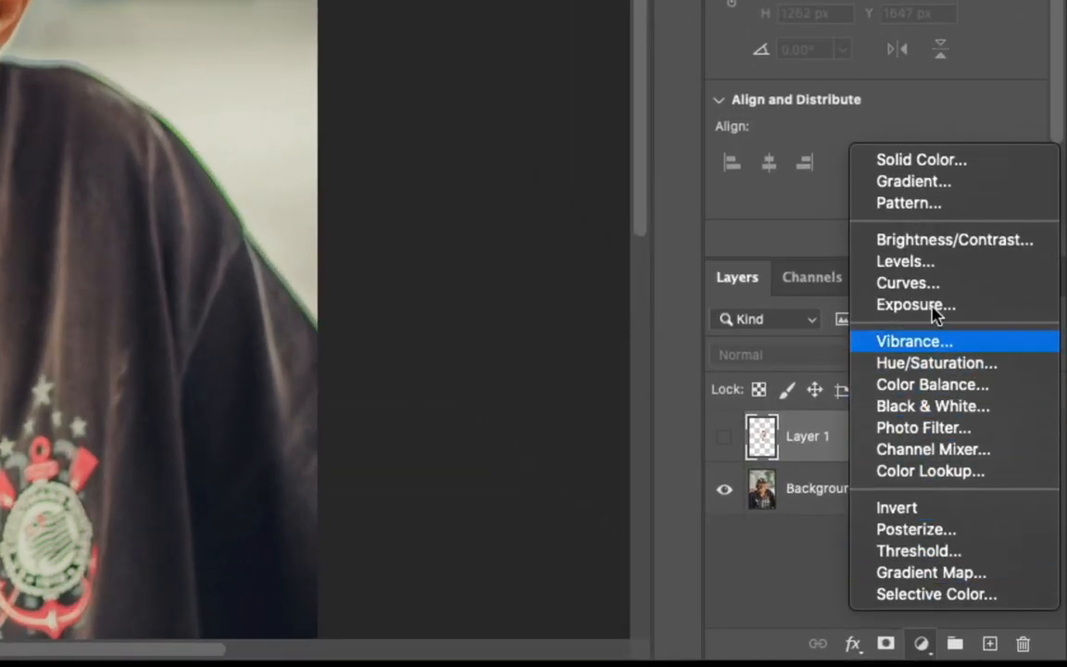
click(940, 284)
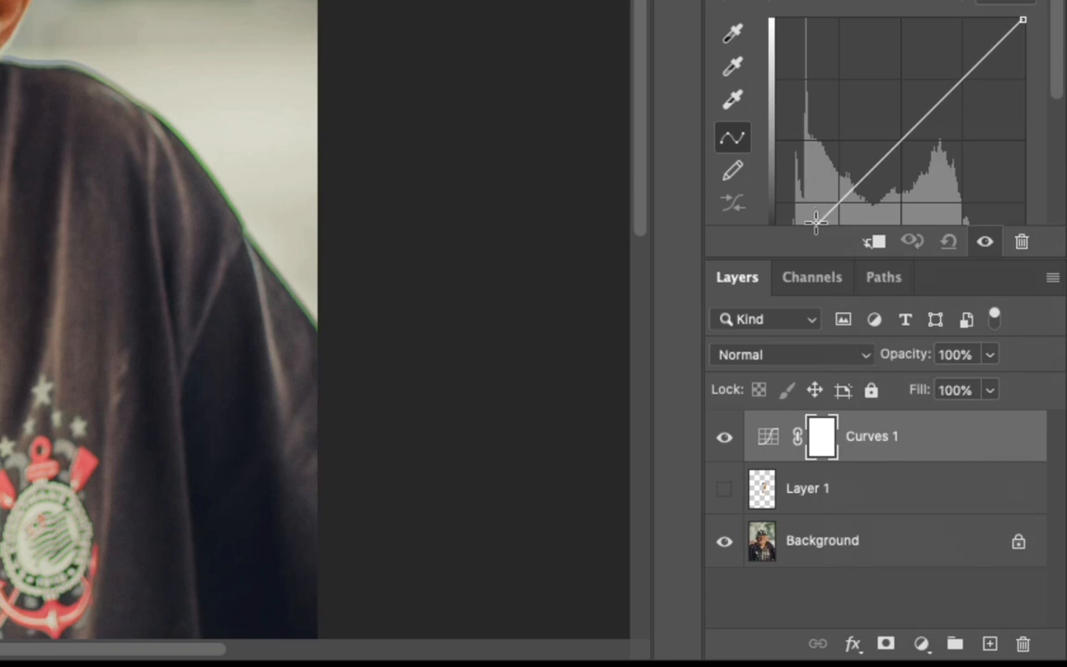
drag(985, 138, 648, 65)
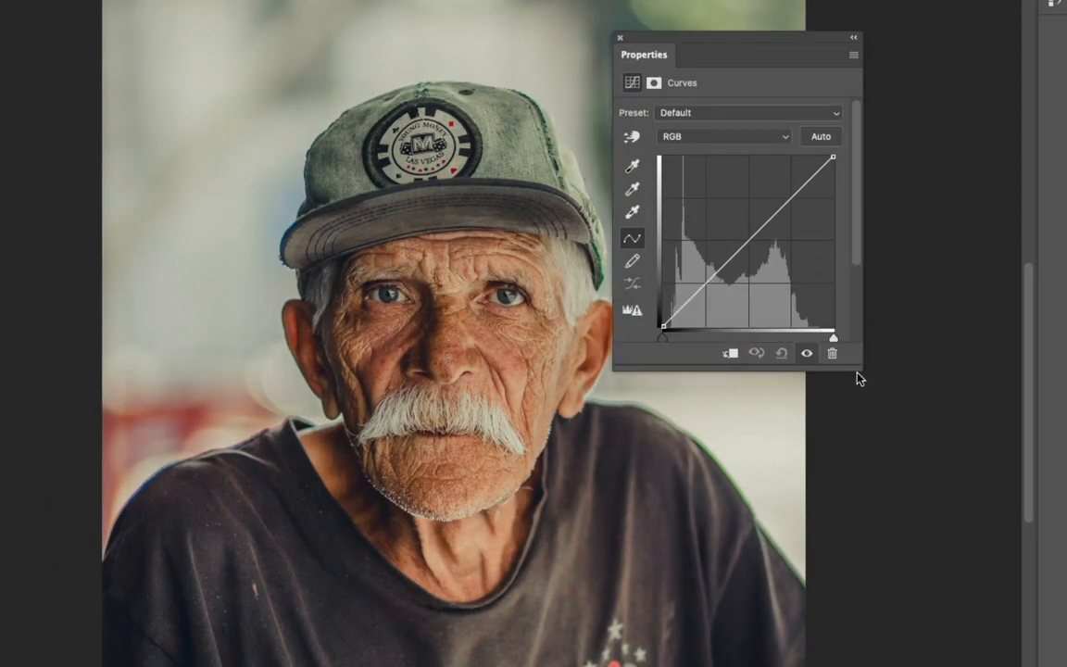
drag(861, 369, 868, 433)
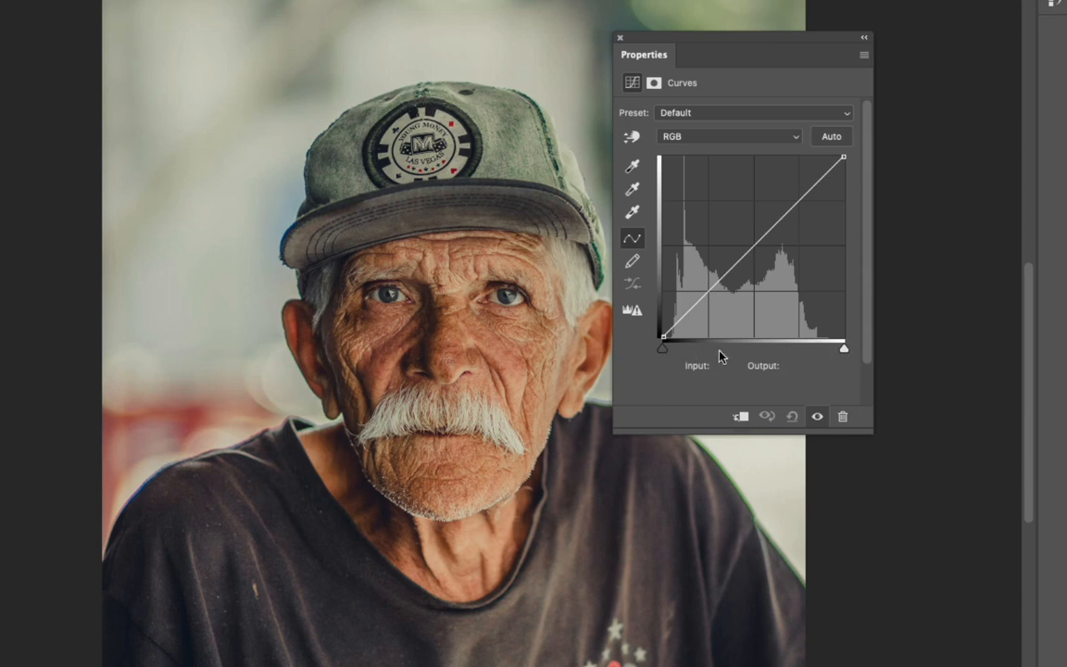
Set the RGB curve's black point to input 4 and its white point to input 217.
drag(663, 348, 664, 348)
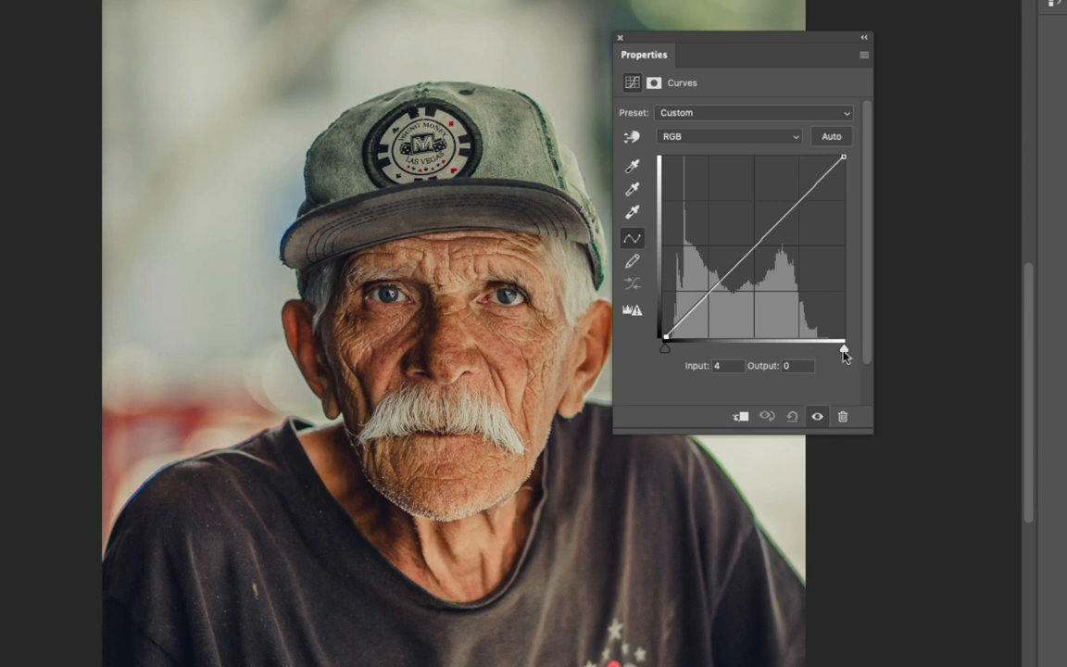
drag(842, 350, 817, 348)
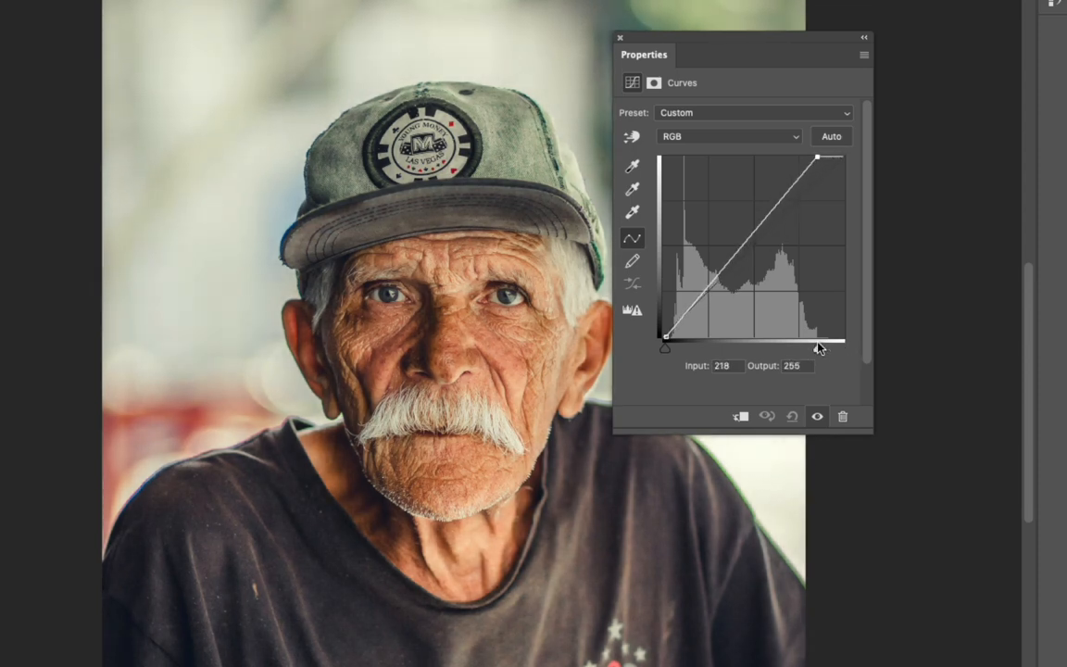
drag(818, 350, 816, 350)
Shape the RGB curve with a shadow point at input 33, output 33 and a highlight point at input 184, output 188.
drag(710, 45, 796, 38)
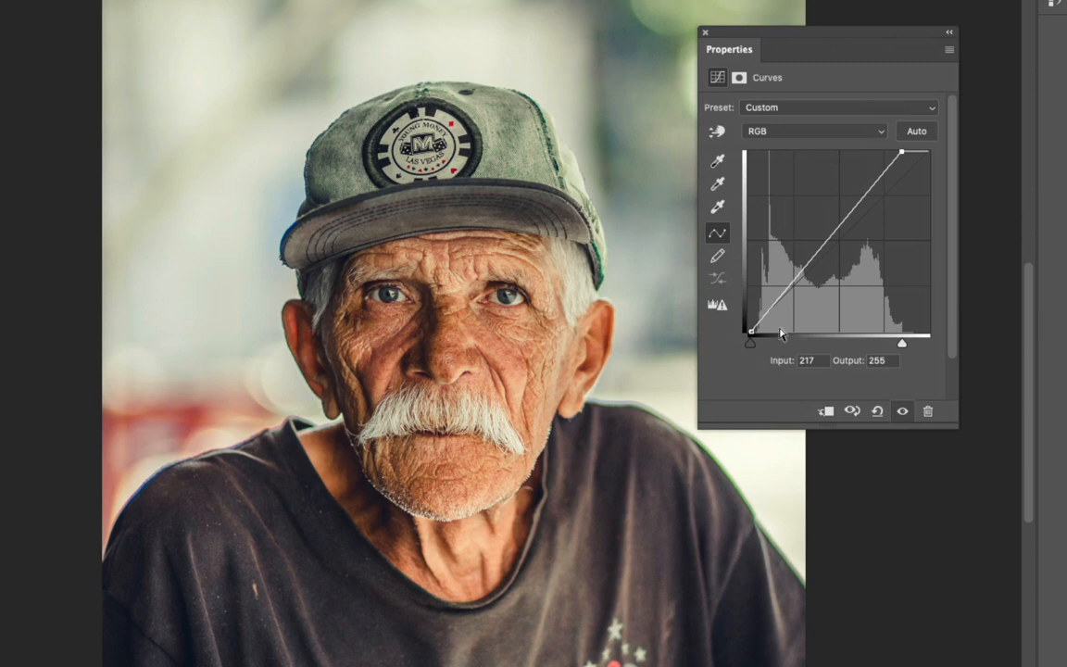
click(776, 300)
drag(776, 302, 772, 317)
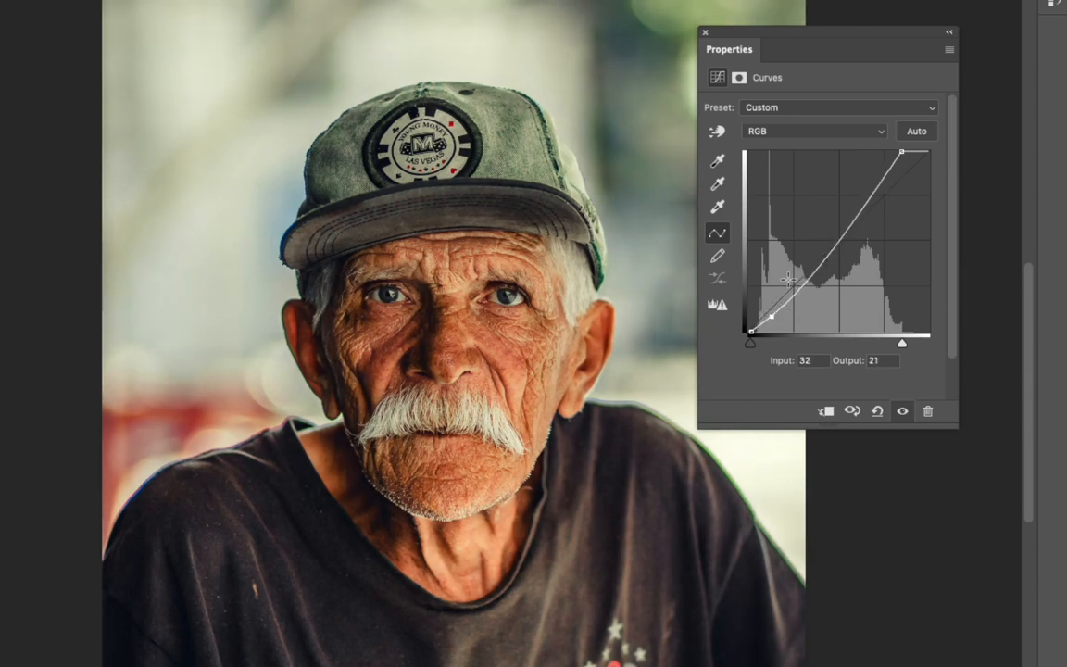
click(871, 195)
drag(871, 195, 879, 198)
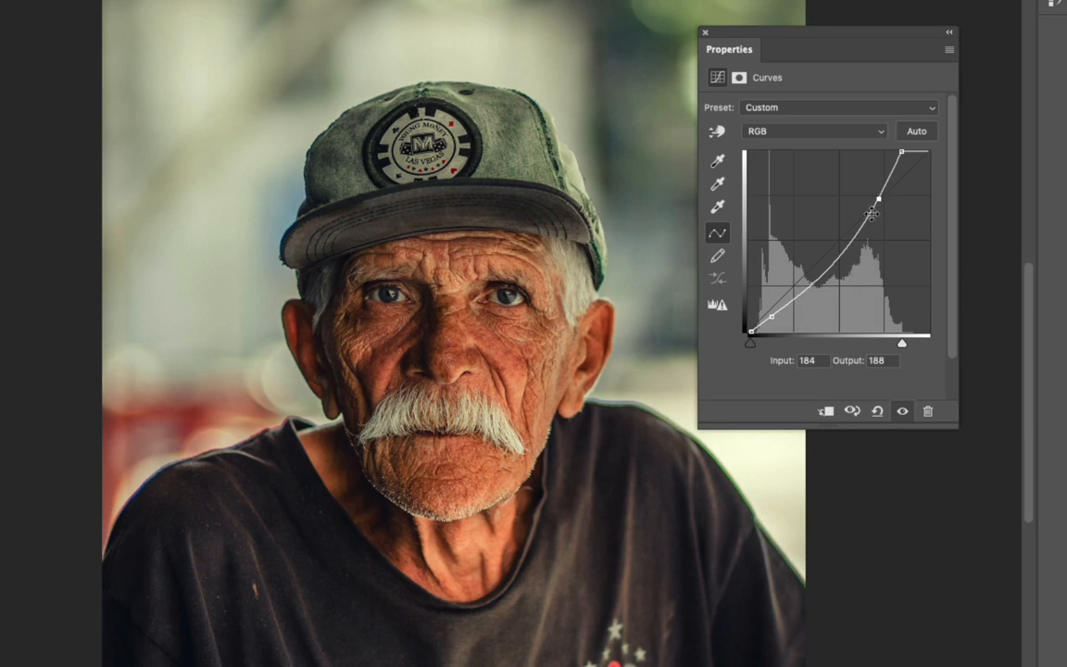
drag(771, 316, 772, 305)
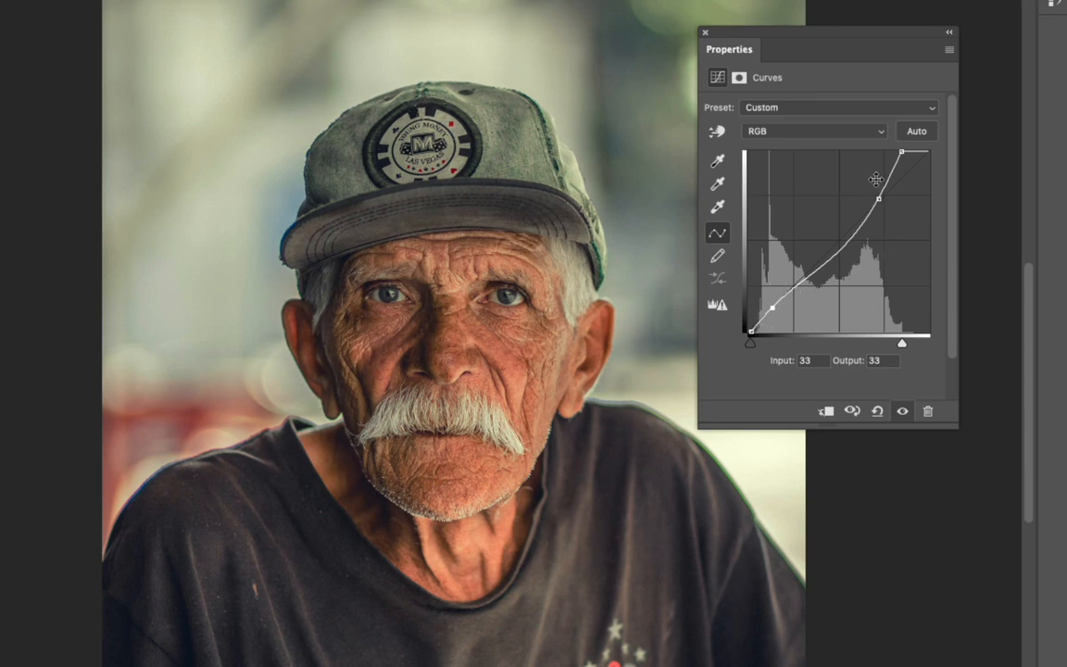
Move the curve settings off the portrait and compare the image with and without the Curves adjustment.
drag(802, 57, 878, 52)
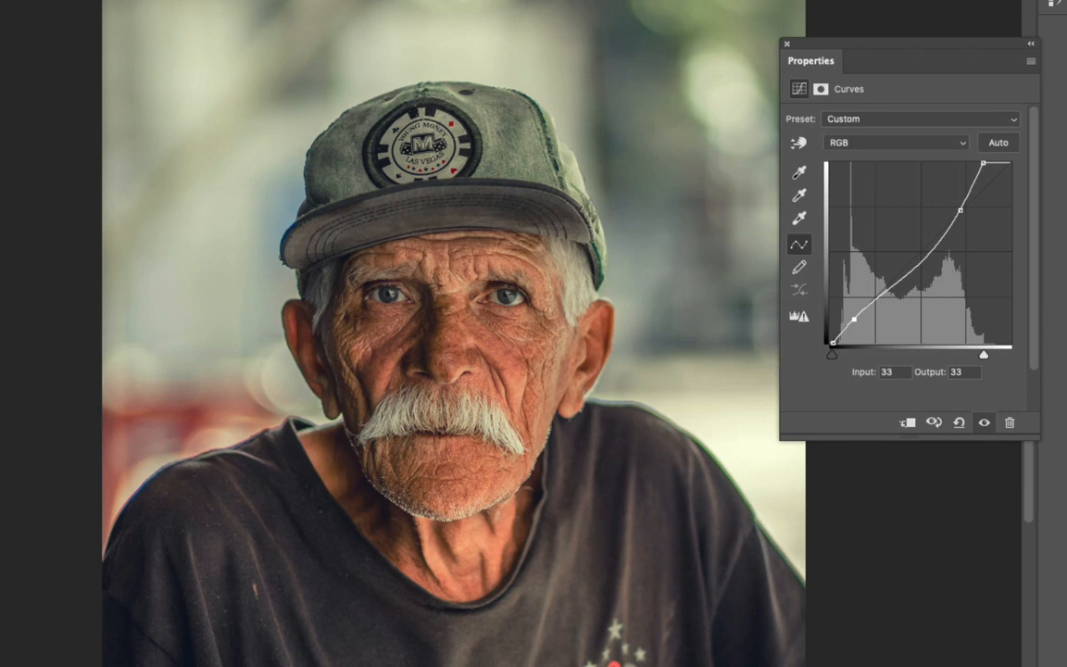
click(983, 422)
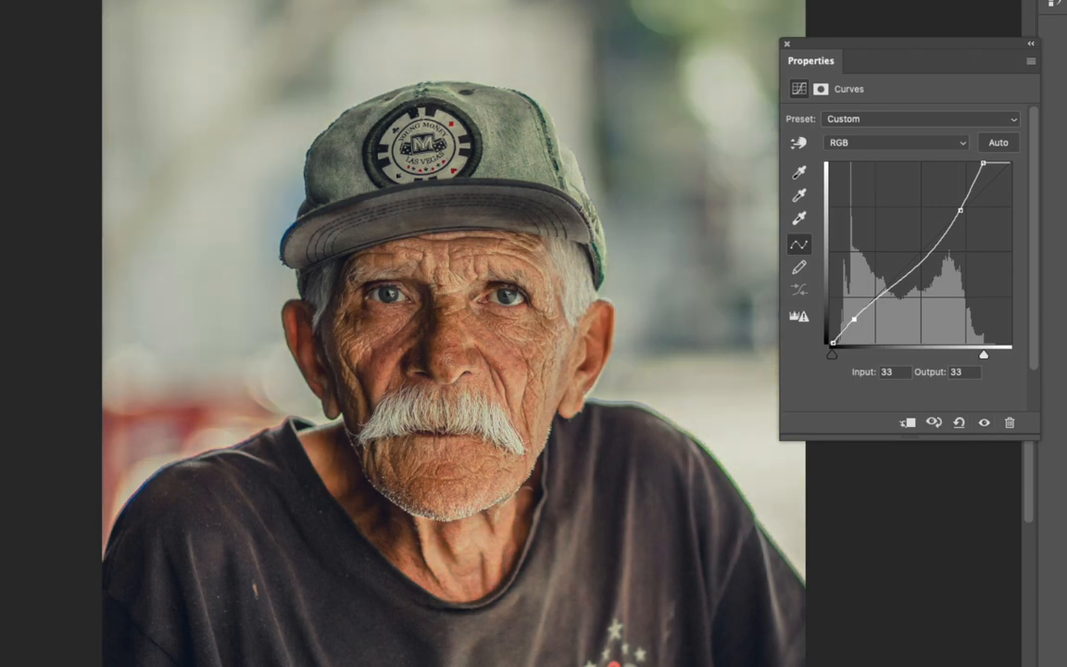
click(984, 422)
click(983, 422)
click(983, 422)
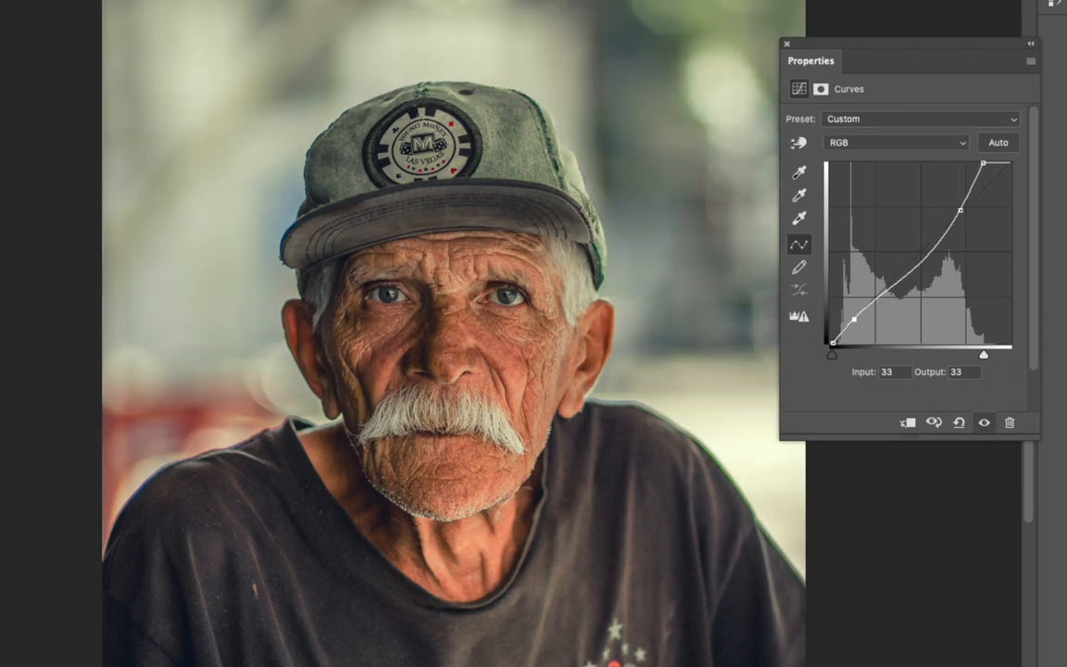
click(983, 422)
click(983, 422)
Brighten the tone beside the man's eye with the on-image curve adjustment, adding a curve point at input 160.
click(795, 145)
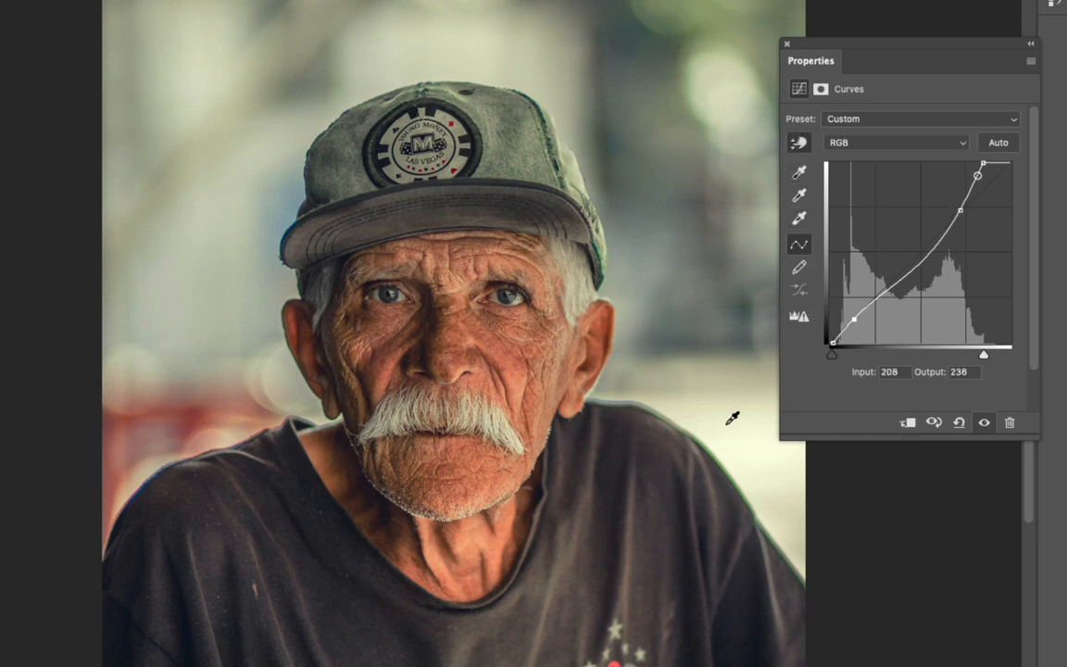
drag(726, 424, 727, 423)
click(524, 296)
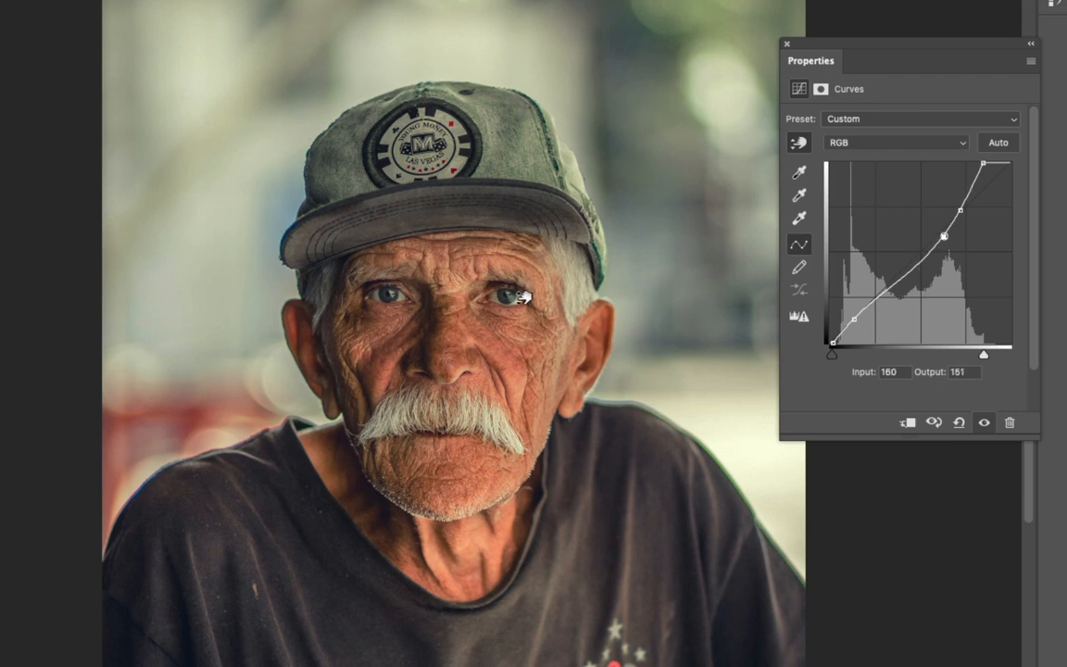
drag(524, 297, 527, 291)
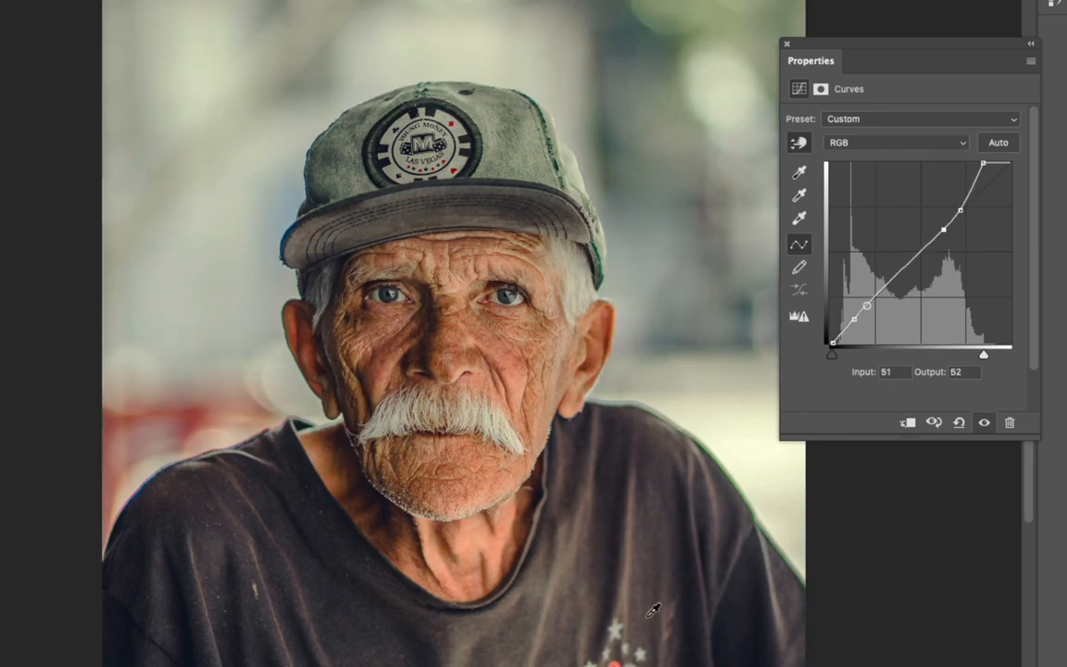